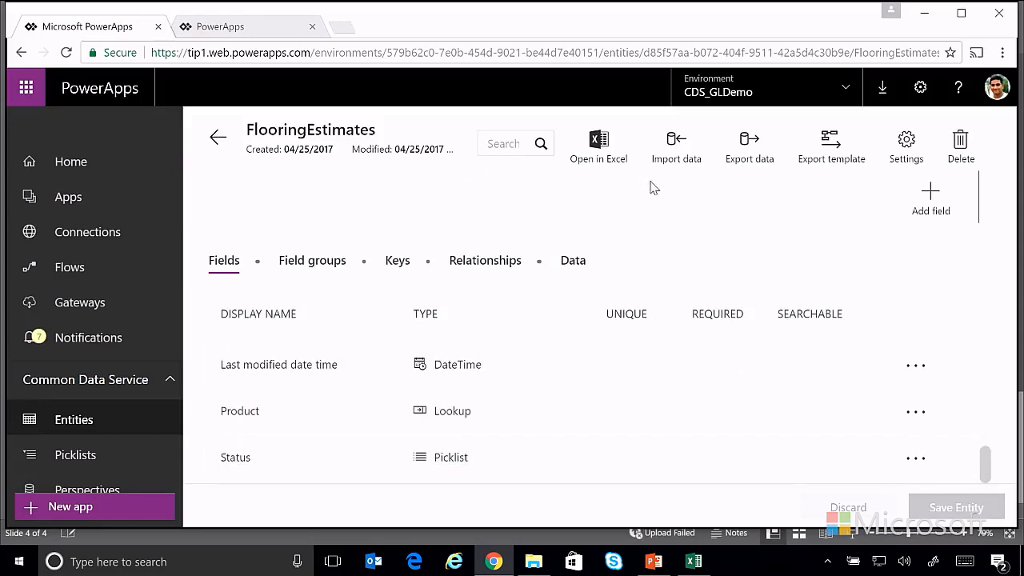
- Start a data import for the FlooringEstimates entity and choose the FlooringCDS1 workbook from Downloads as its source file
click(684, 147)
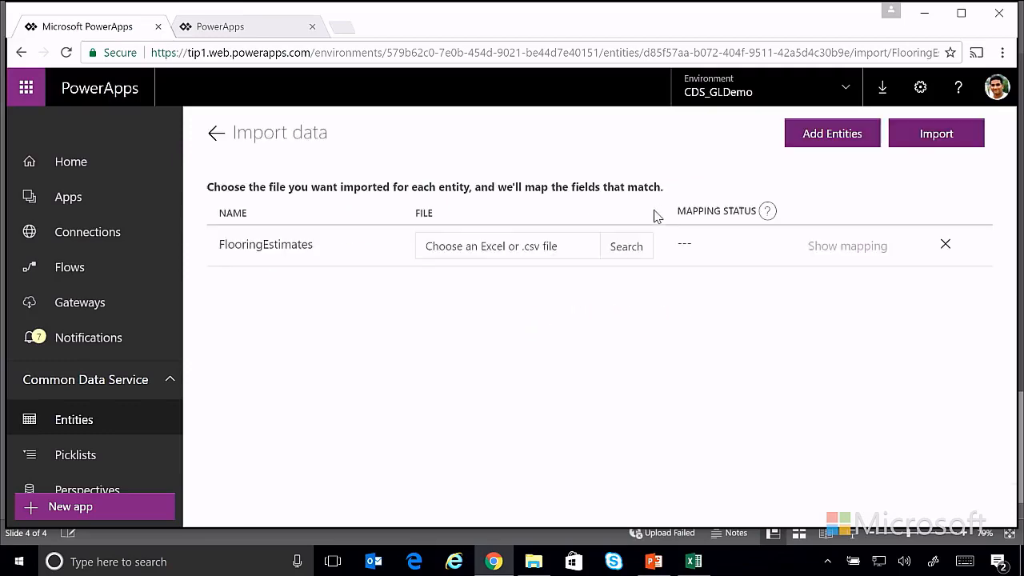
click(620, 252)
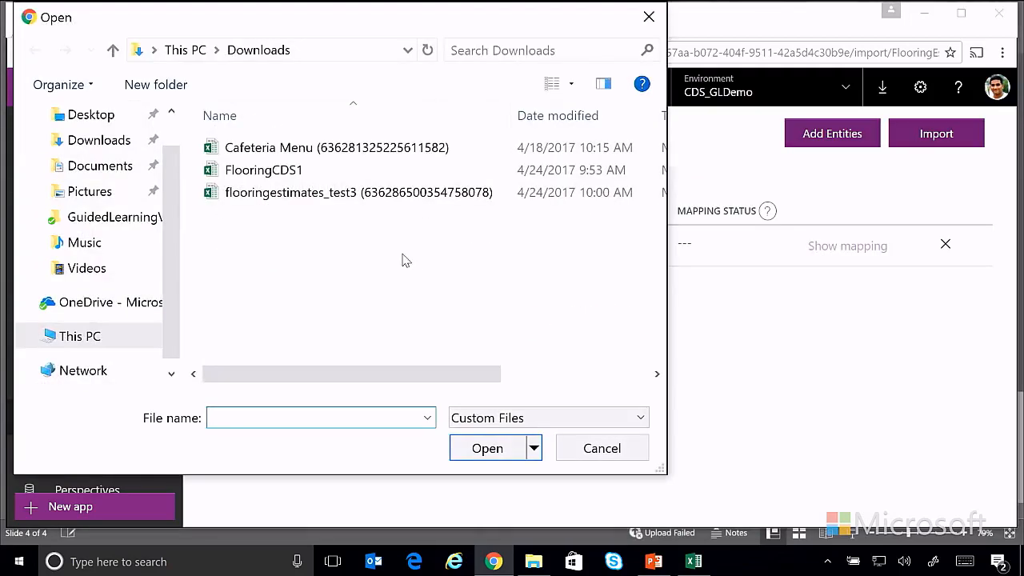
click(263, 173)
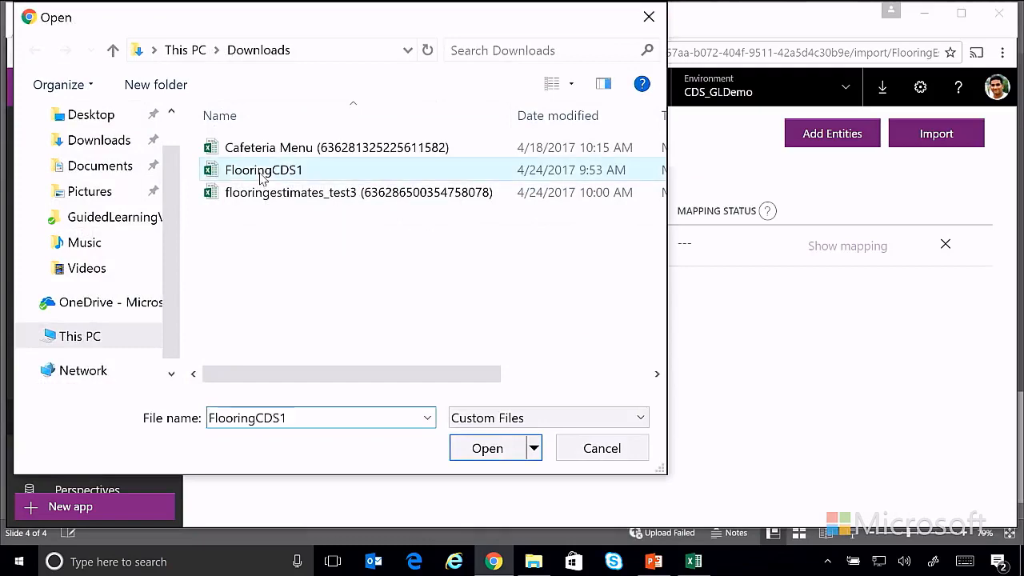
click(487, 450)
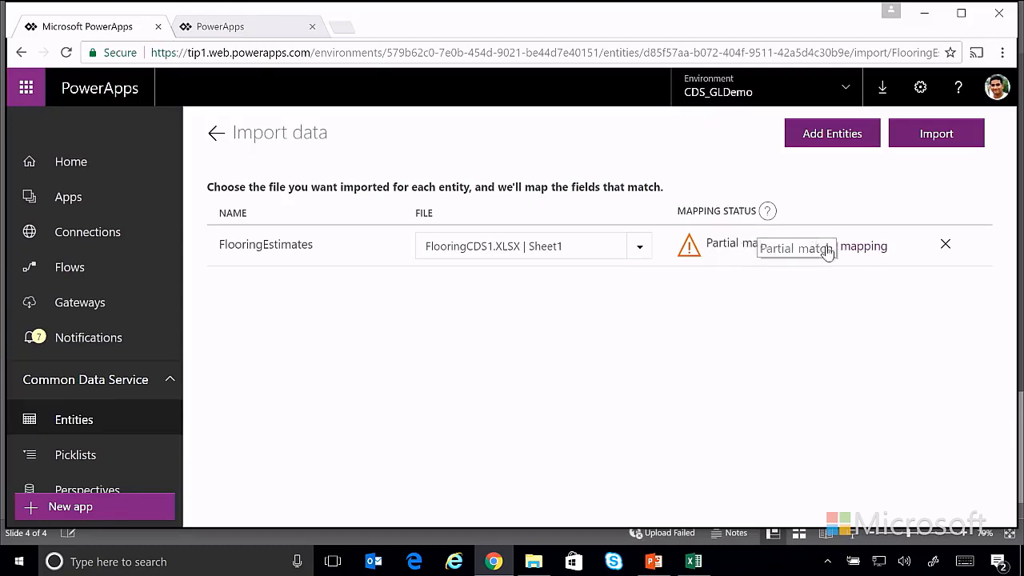
- Map the ProductID source column to PRODUCT_PRODUCTID in the FlooringEstimates field mappings and save the changes
click(854, 253)
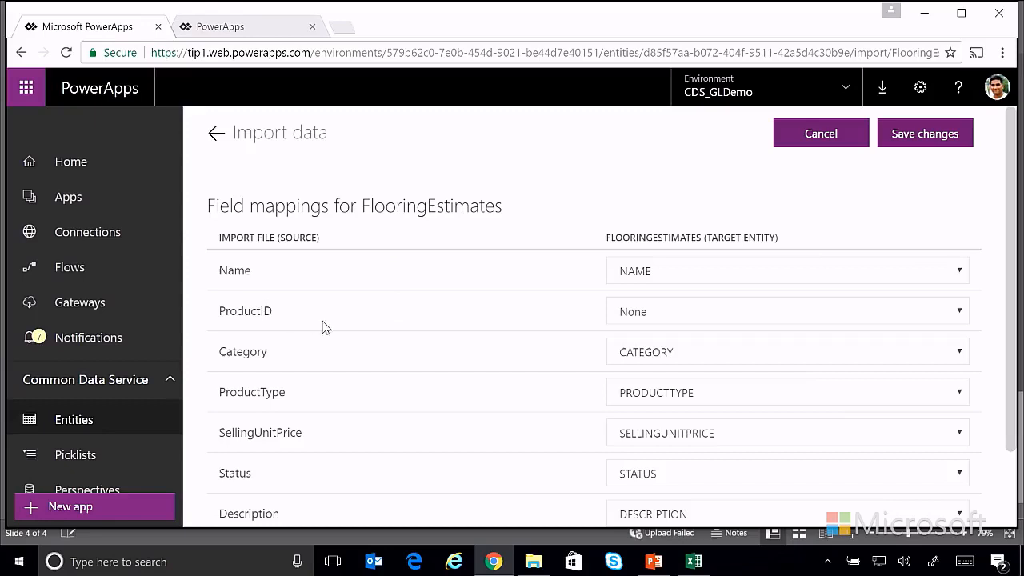
click(959, 314)
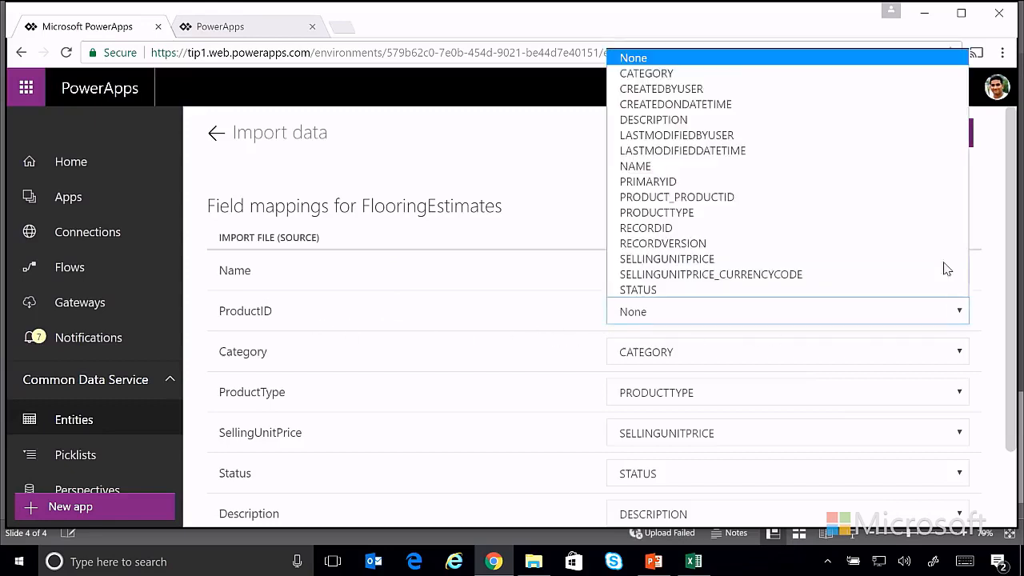
click(678, 200)
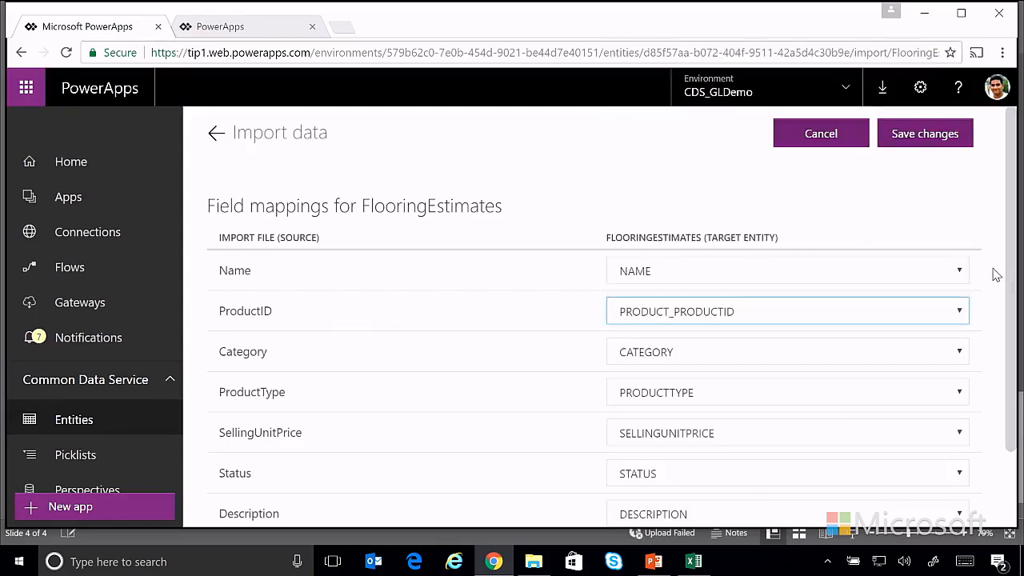
scroll(995, 281, down, 1)
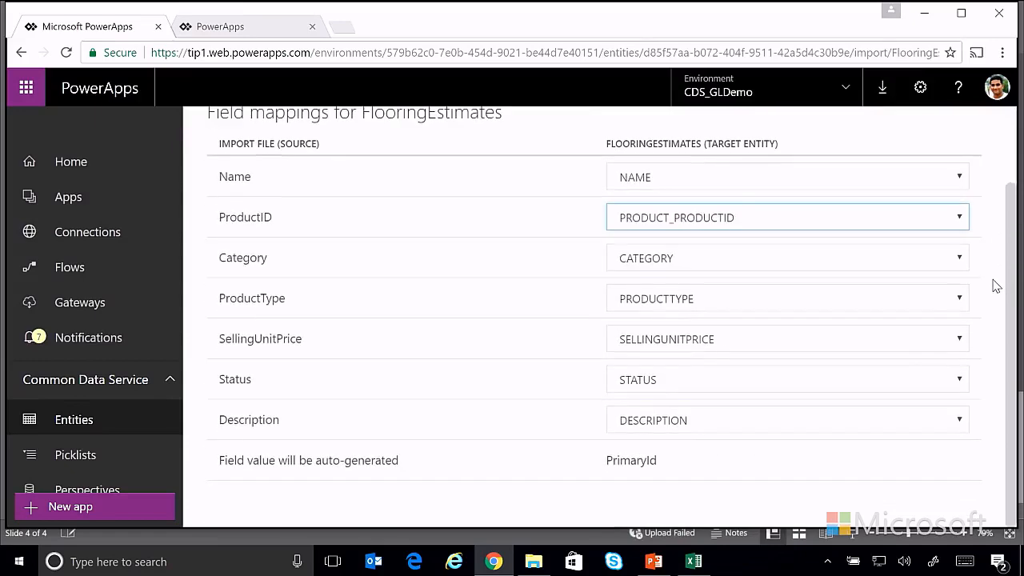
scroll(995, 281, up, 1)
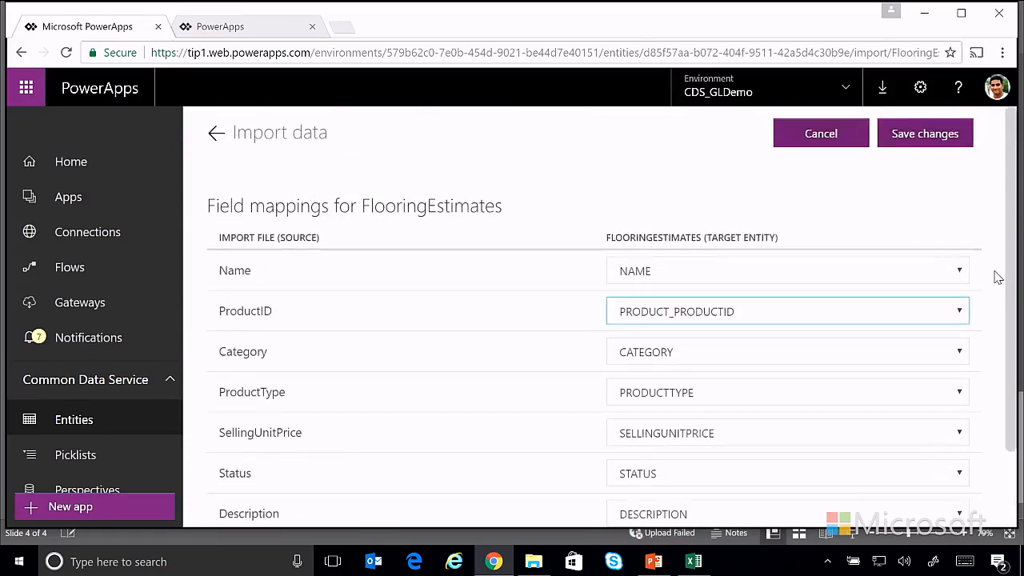
click(914, 138)
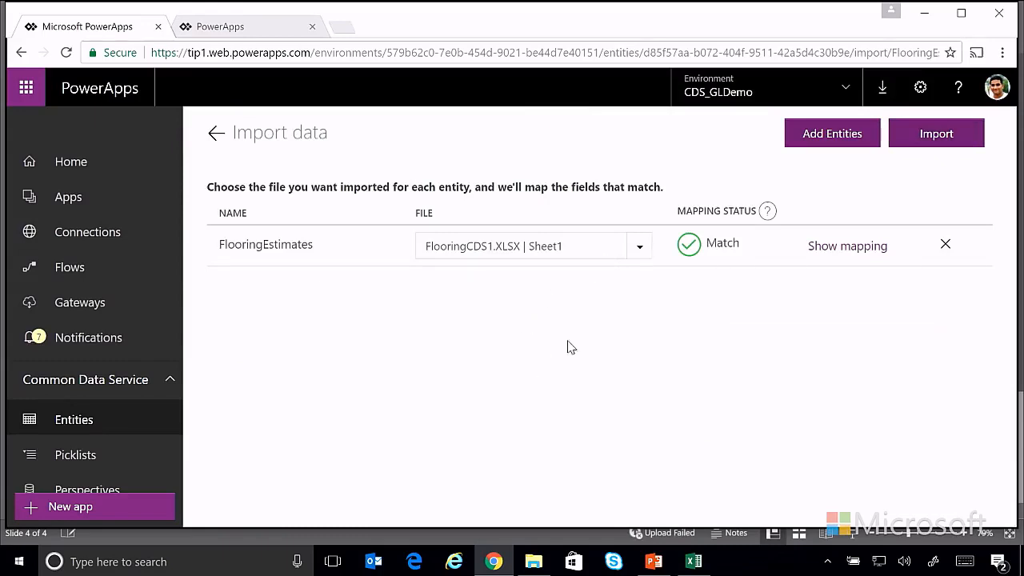
- Review the FlooringEstimates field mappings once more, save them and run the import
click(852, 249)
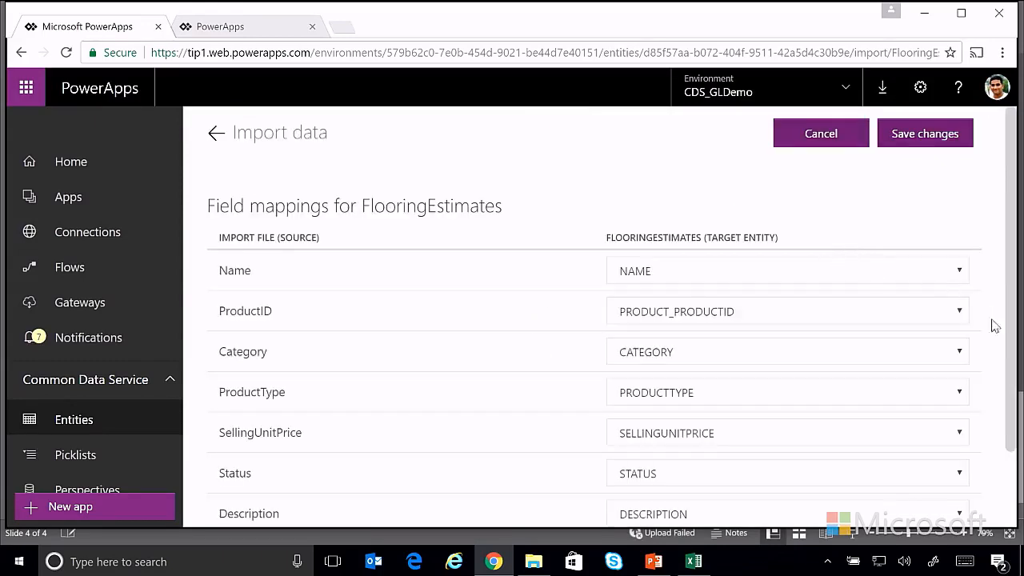
scroll(996, 344, down, 2)
scroll(996, 352, up, 2)
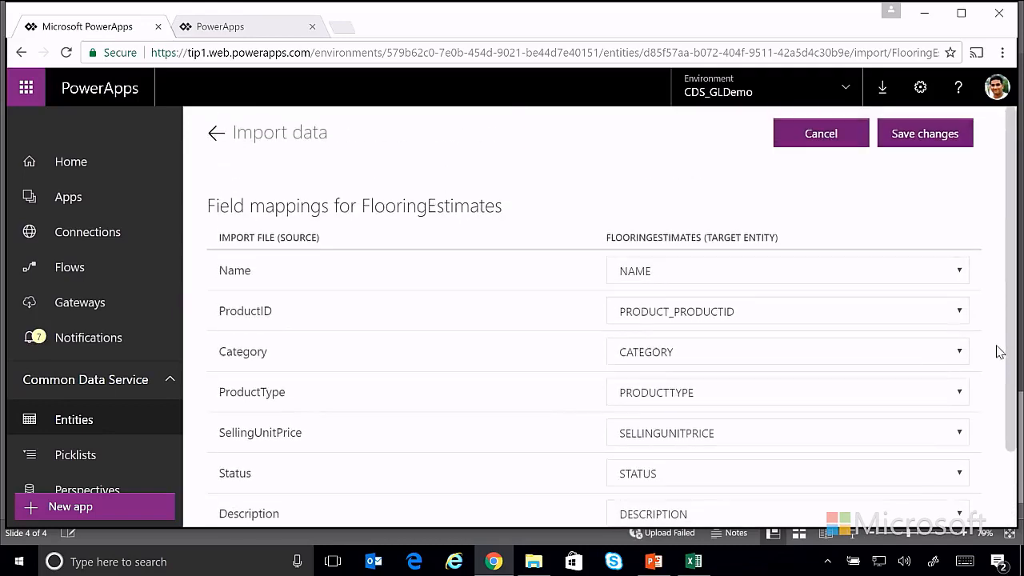
click(938, 136)
click(940, 140)
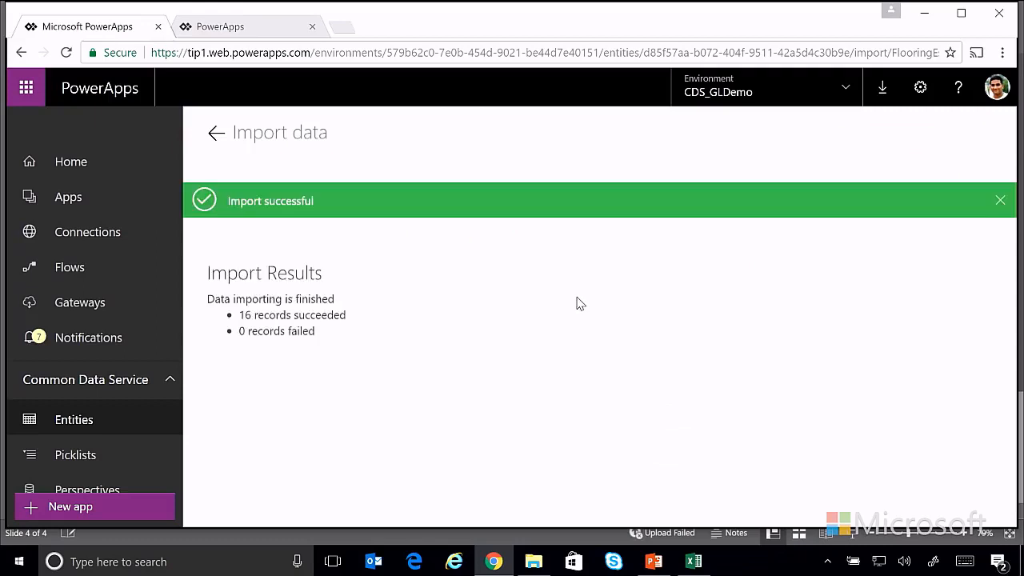
- Go back to the entity list, sort it by type and open the FlooringEstimates entity to review its fields
click(216, 136)
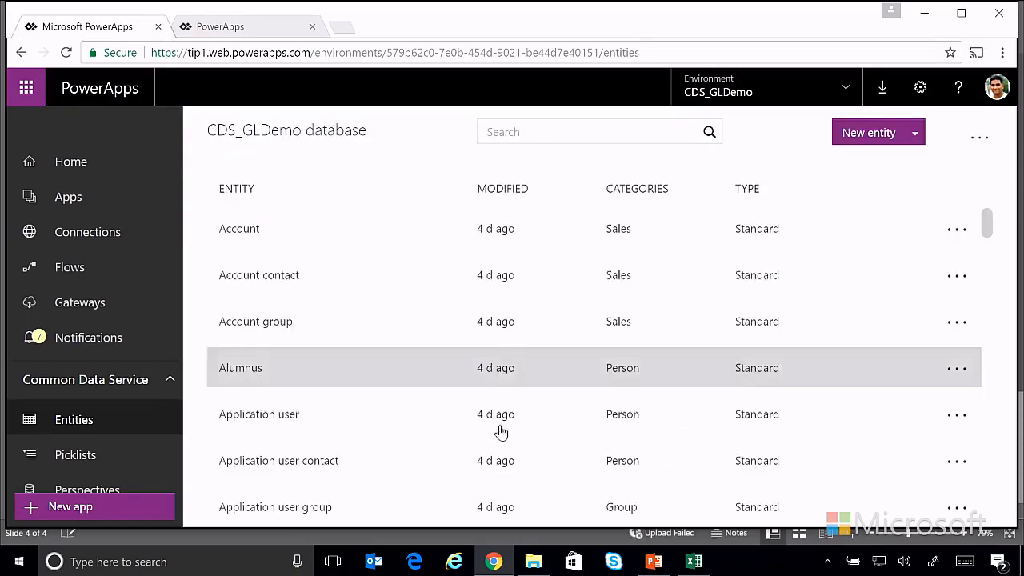
click(752, 190)
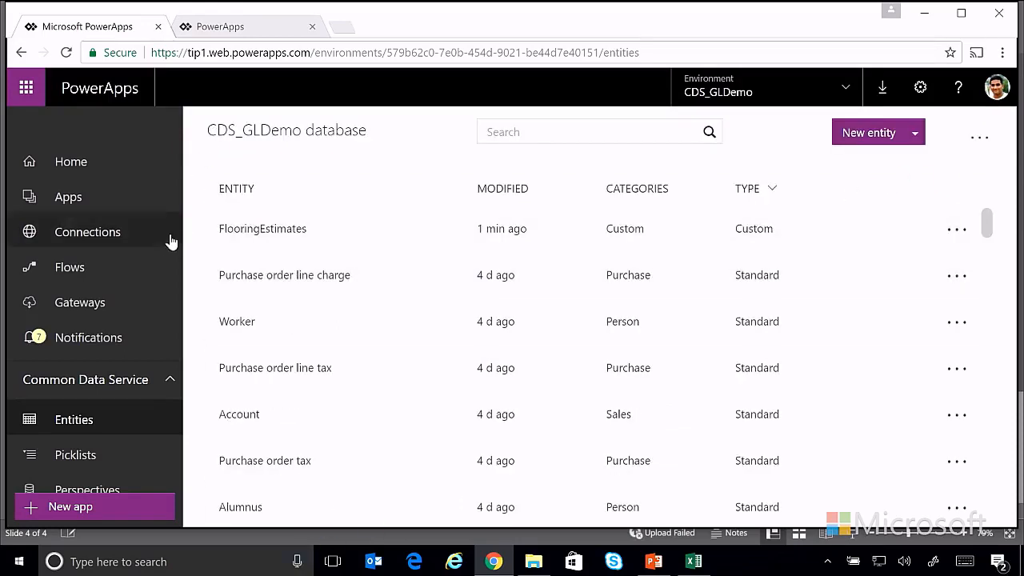
click(272, 232)
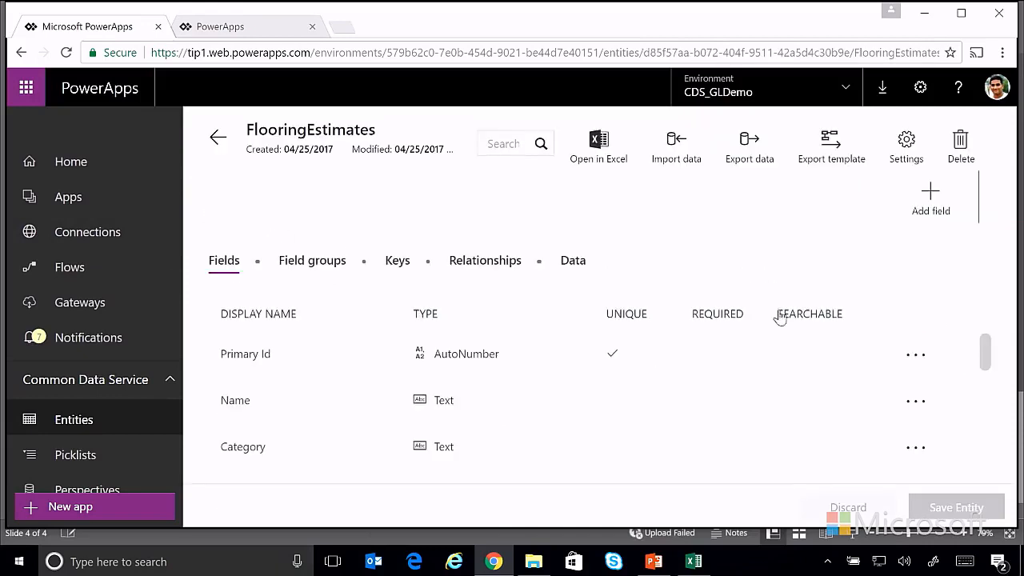
scroll(998, 369, down, 5)
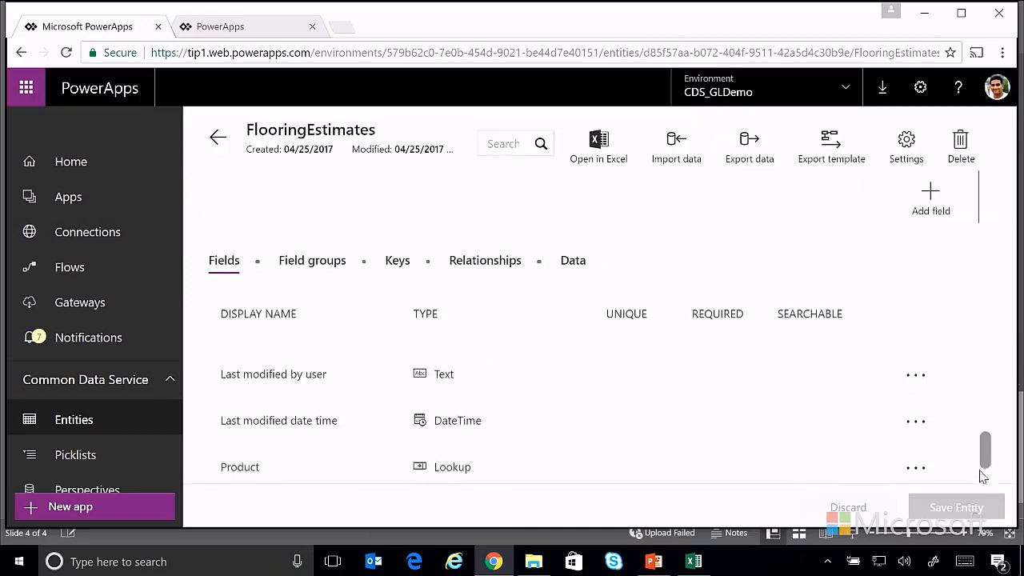
scroll(1006, 356, up, 5)
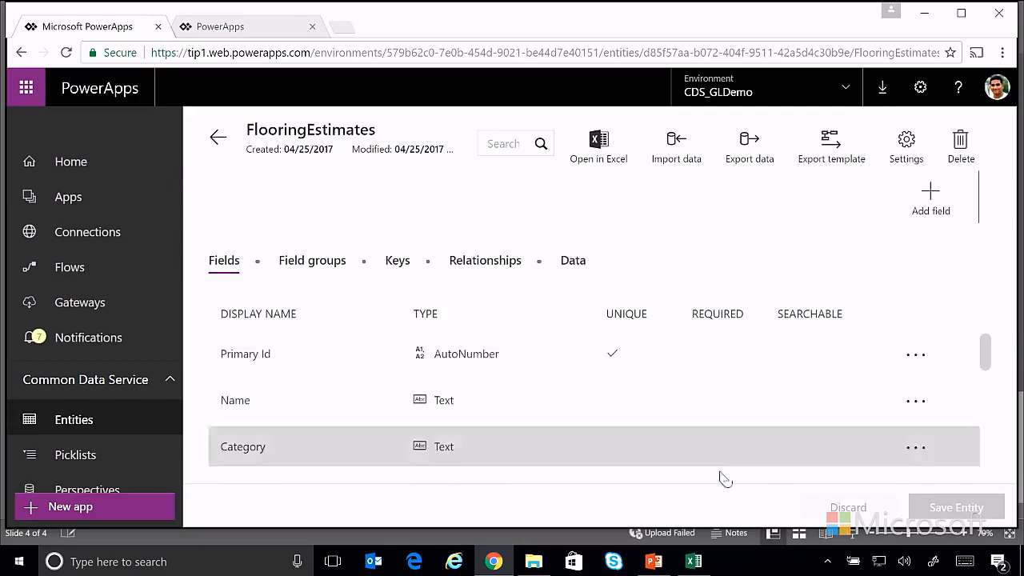
- Switch to Excel to look over the source data in the FlooringCDS1 workbook, and return to the FlooringEstimates entity in PowerApps
click(694, 562)
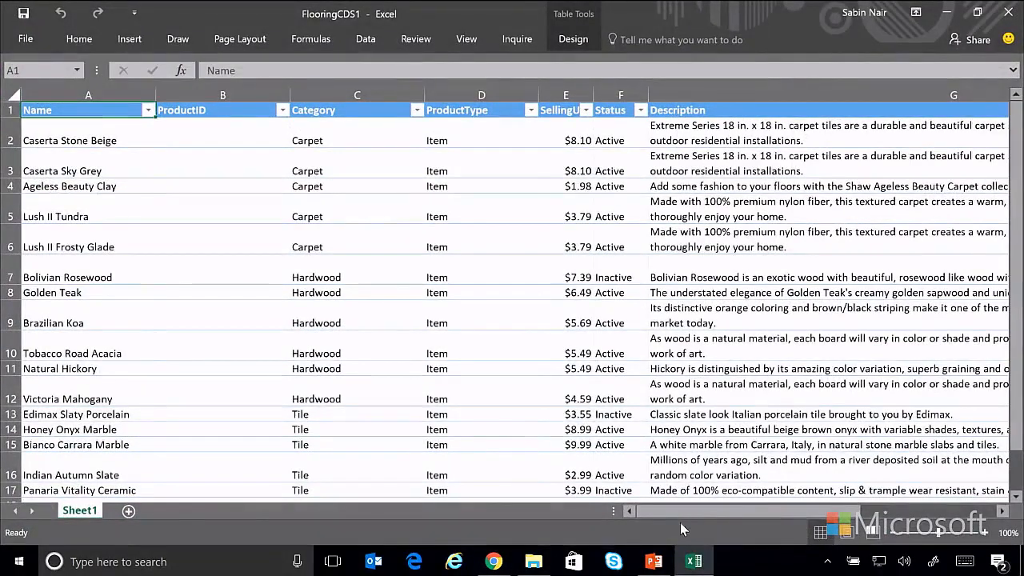
mouse_move(697, 567)
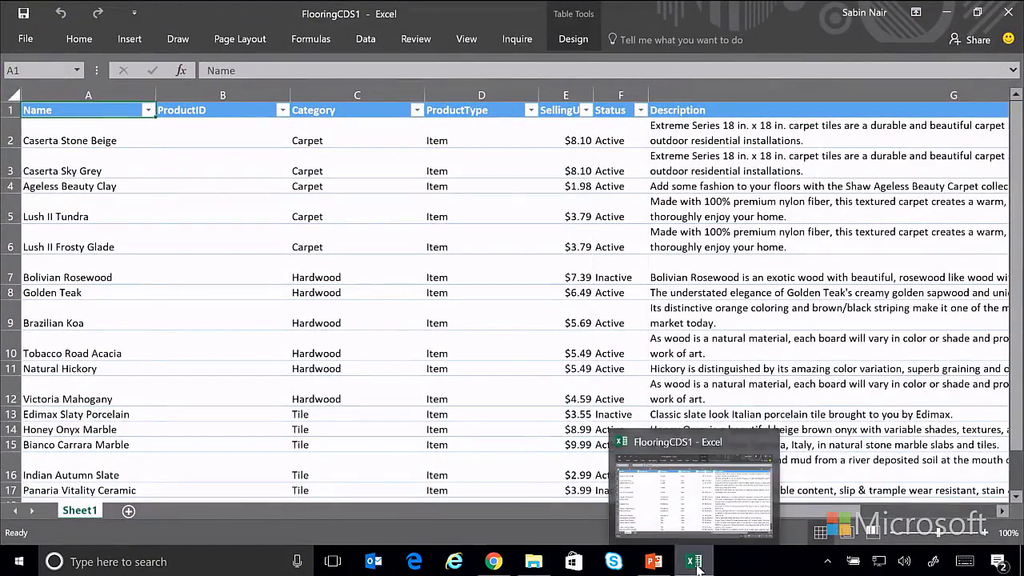
click(696, 565)
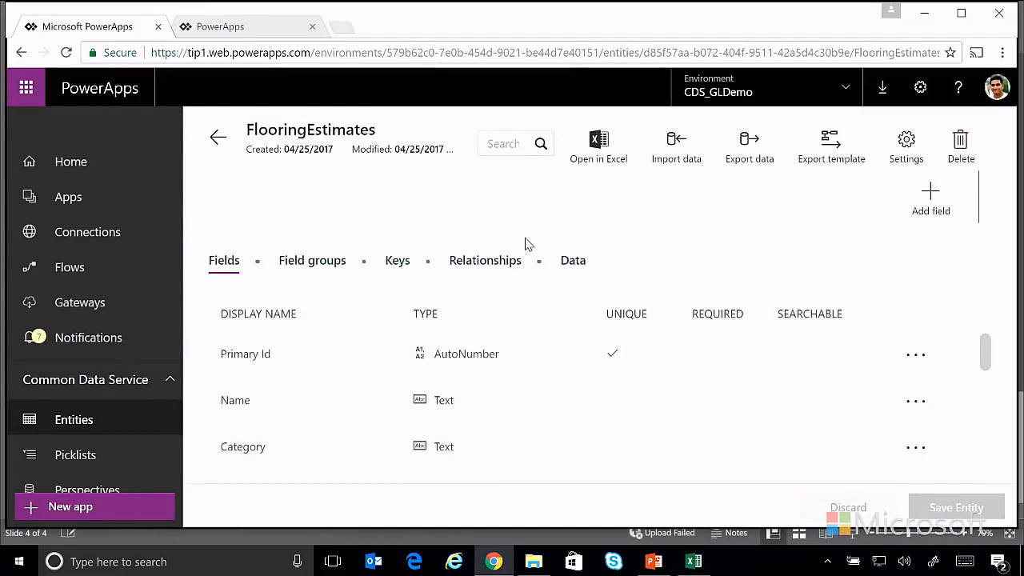
- Open the FlooringEstimates entity's data in Excel and enable editing in the downloaded workbook
click(599, 147)
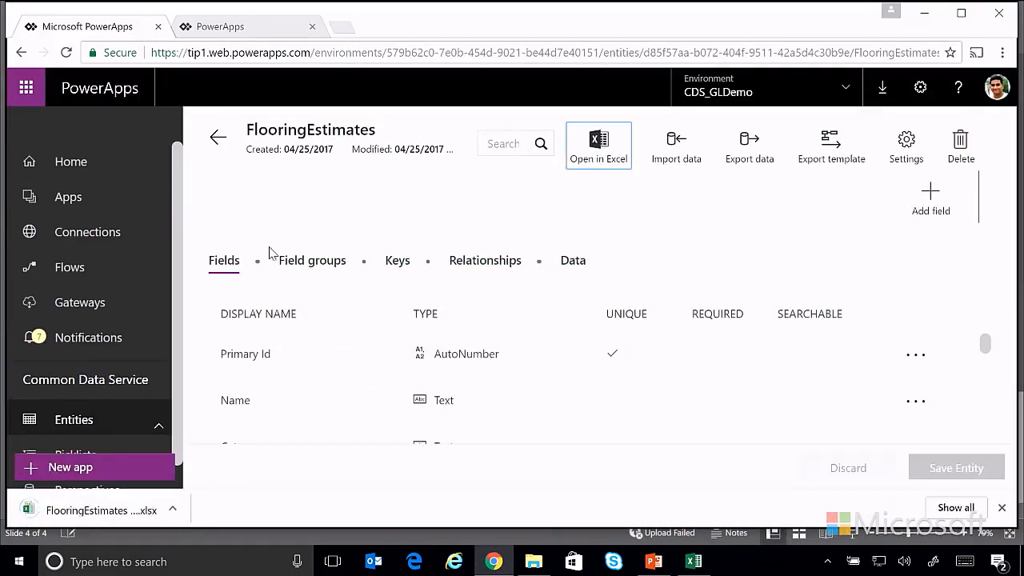
click(74, 516)
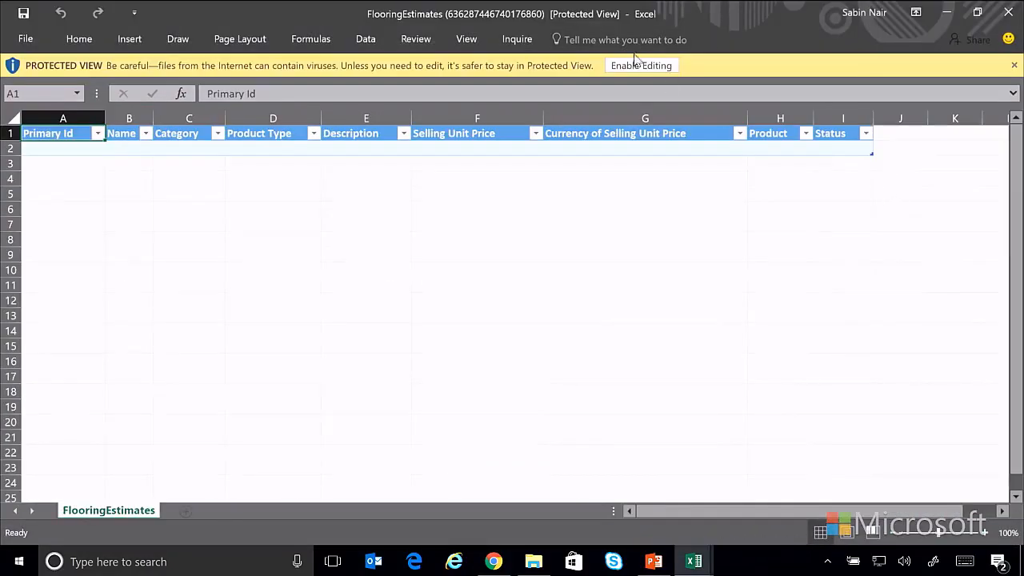
click(636, 67)
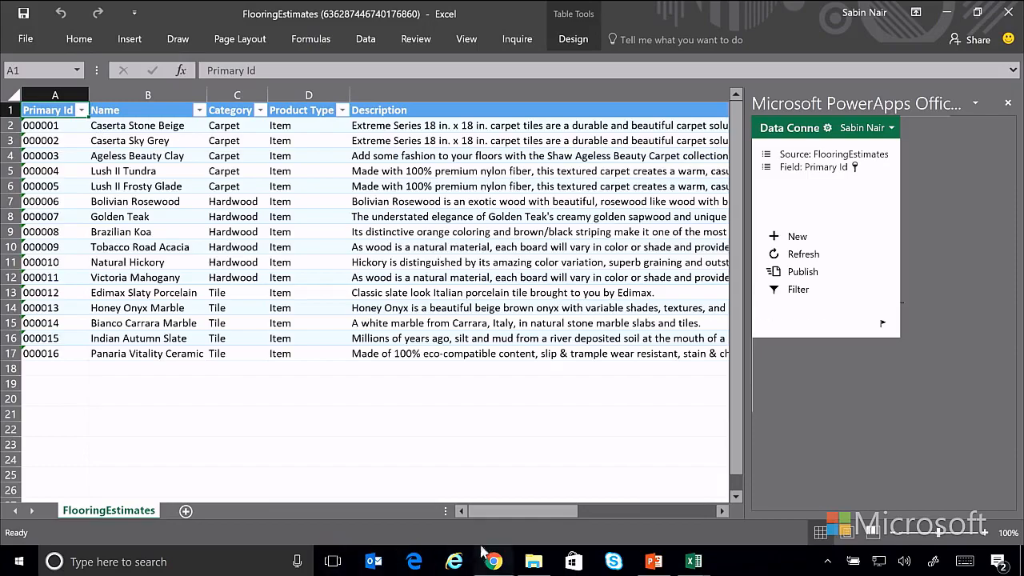
- Fill the Product column in rows 2 to 4 with the lookup values P00001, P00002 and P00003
drag(490, 512, 632, 541)
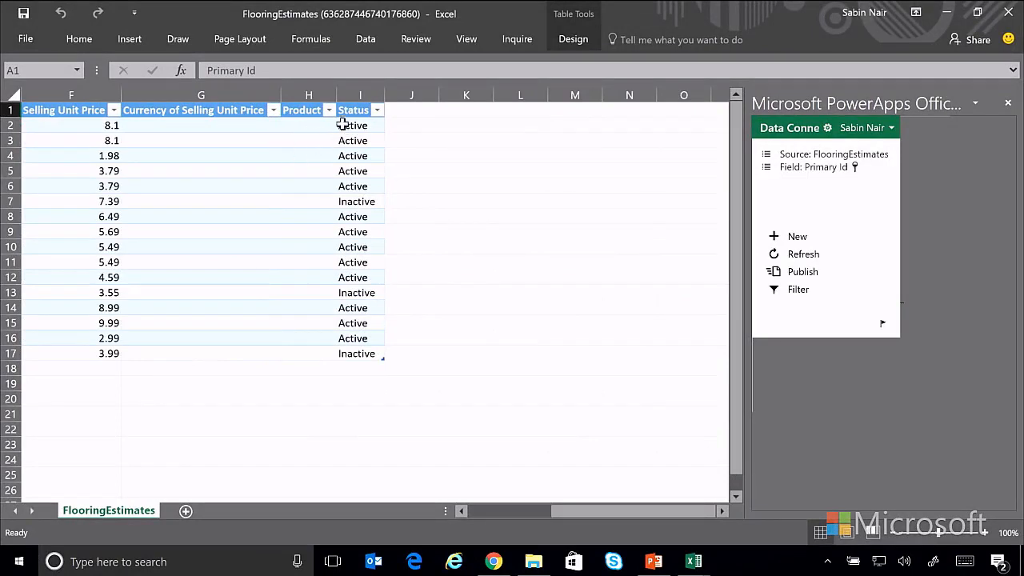
click(307, 127)
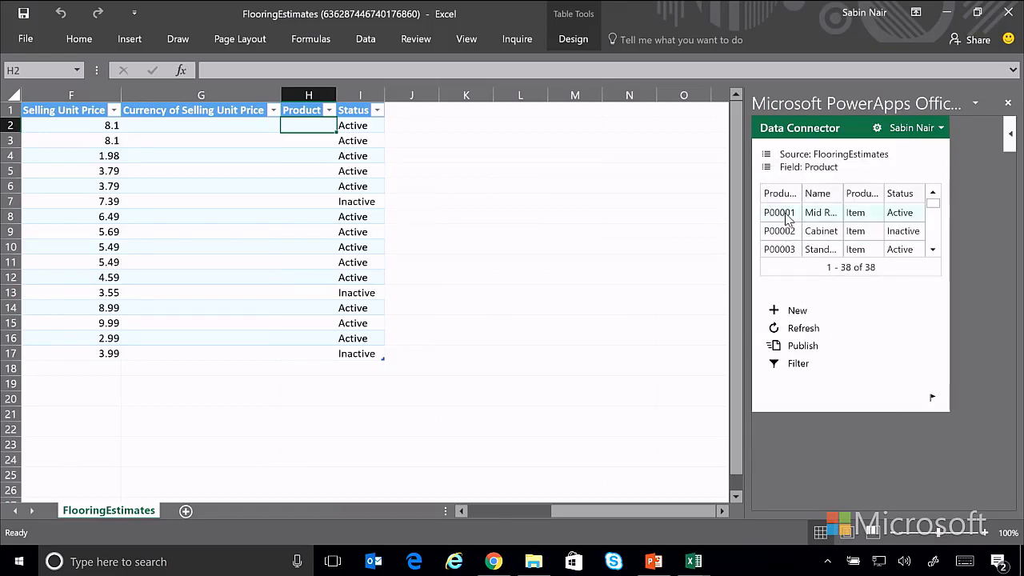
click(788, 216)
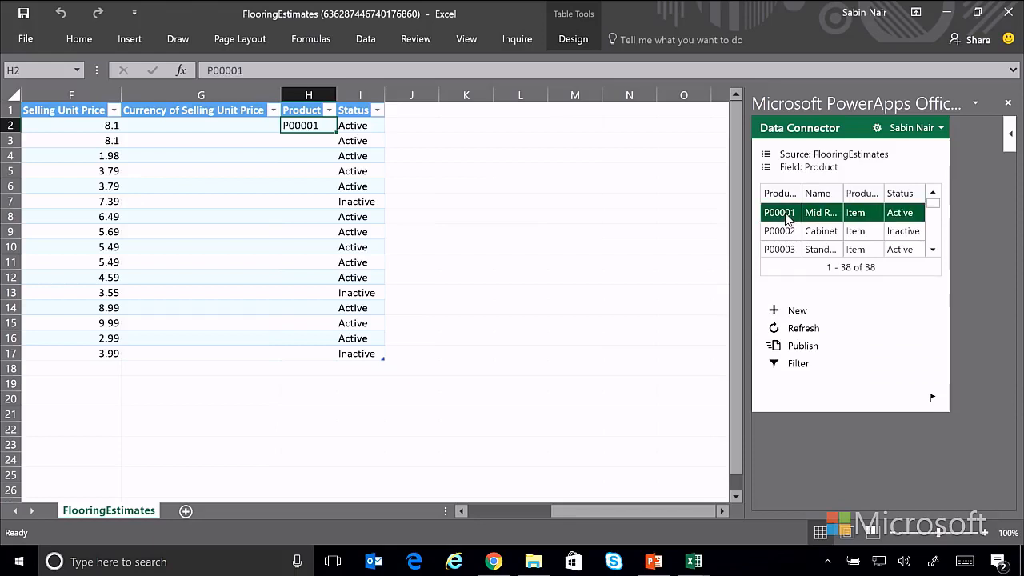
click(298, 140)
click(776, 231)
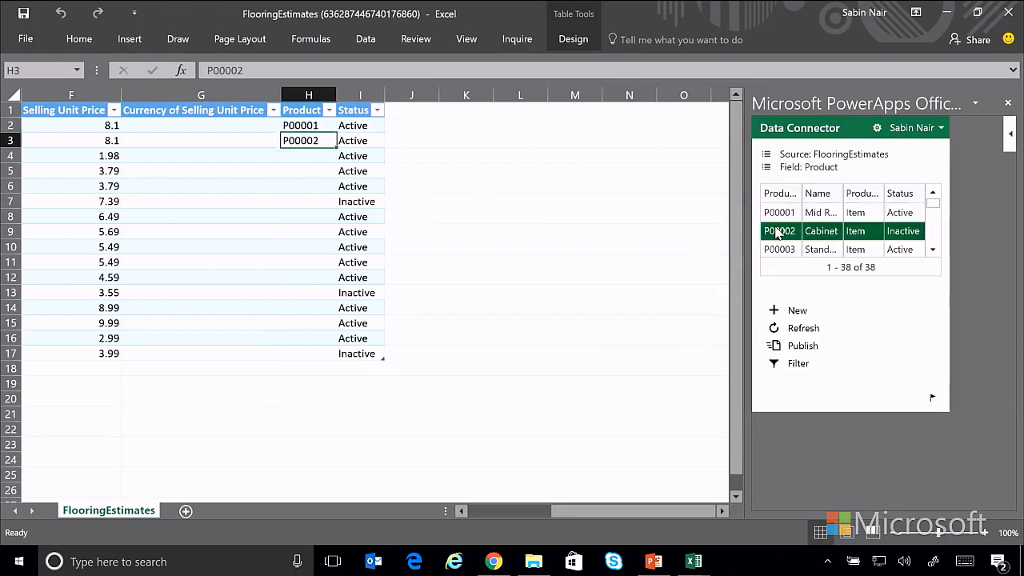
click(304, 158)
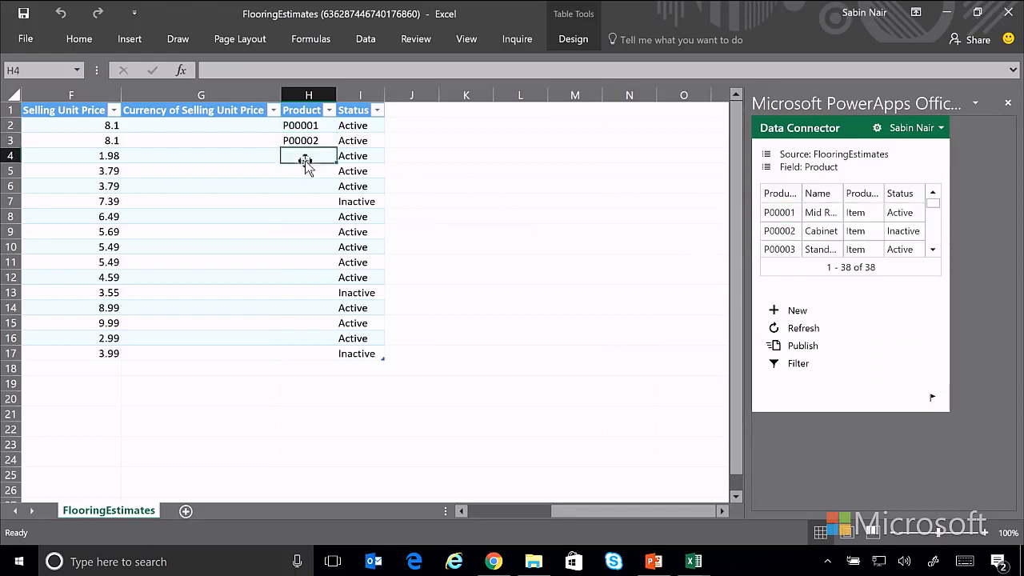
click(789, 252)
- Assign the lookup products P00004, P00005 and P00006 to the Product cells in rows 5 to 7
click(934, 249)
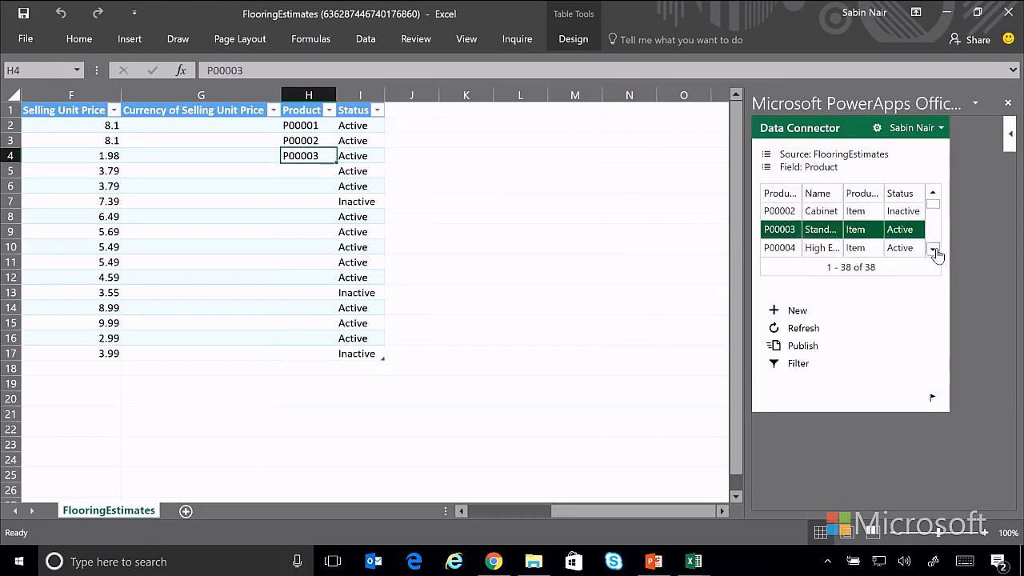
click(933, 251)
click(295, 168)
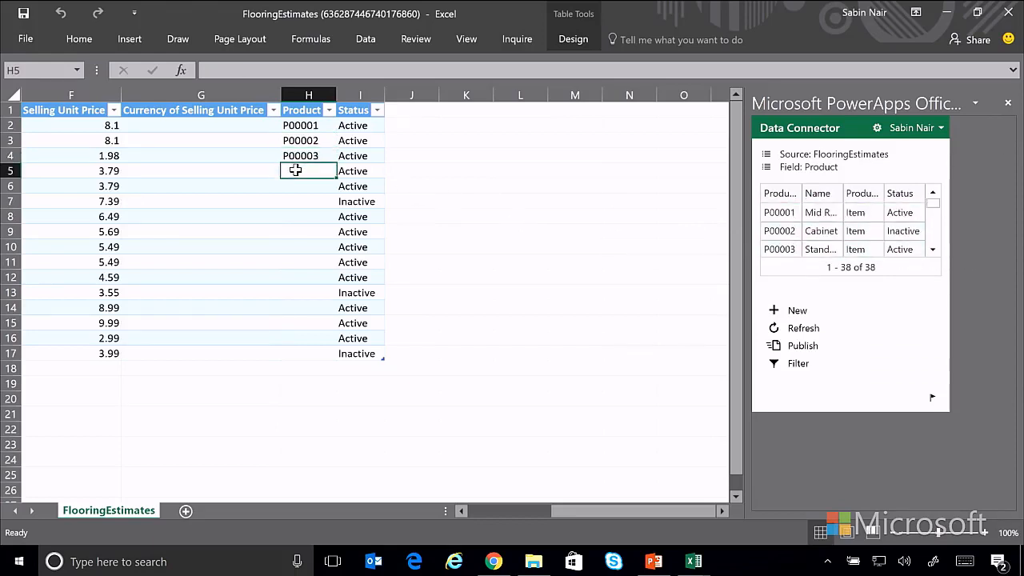
click(933, 250)
click(934, 250)
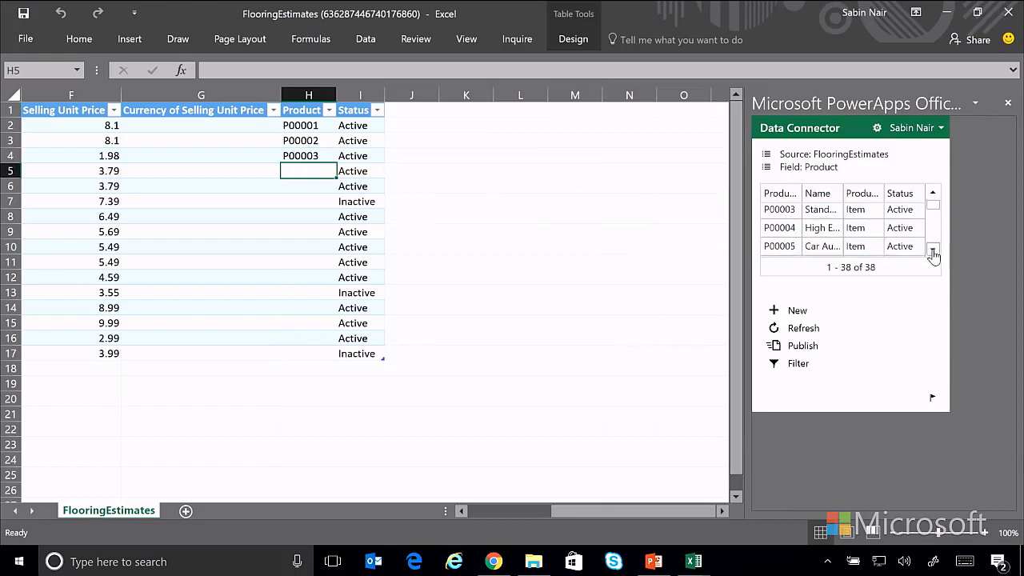
click(775, 228)
click(933, 249)
click(932, 250)
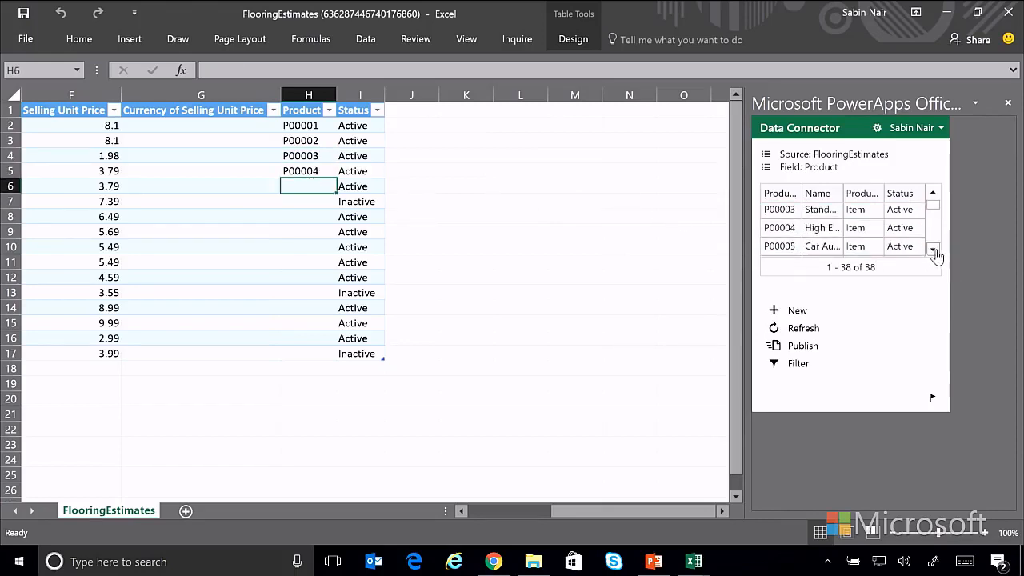
click(803, 246)
click(932, 249)
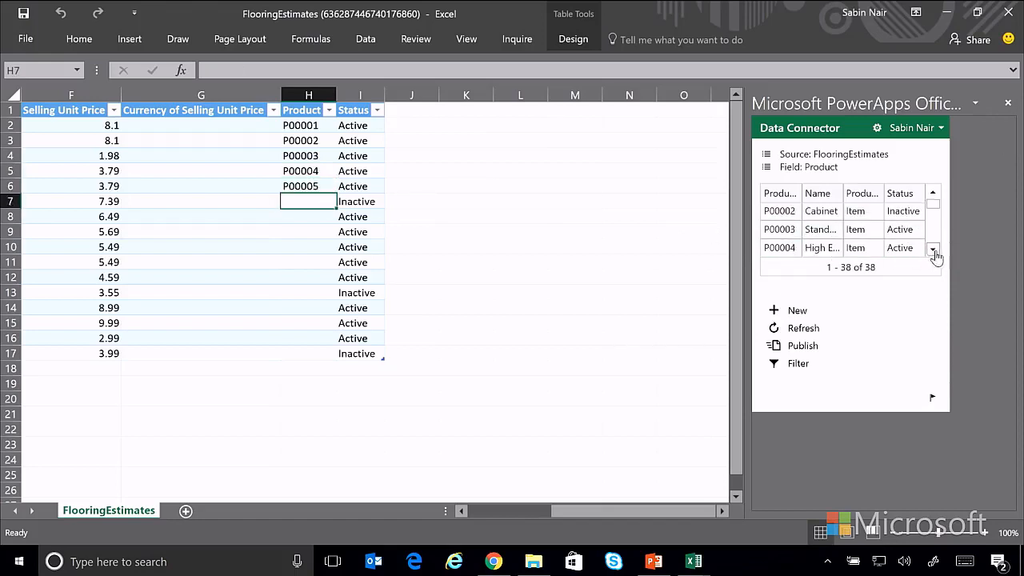
click(933, 249)
click(782, 246)
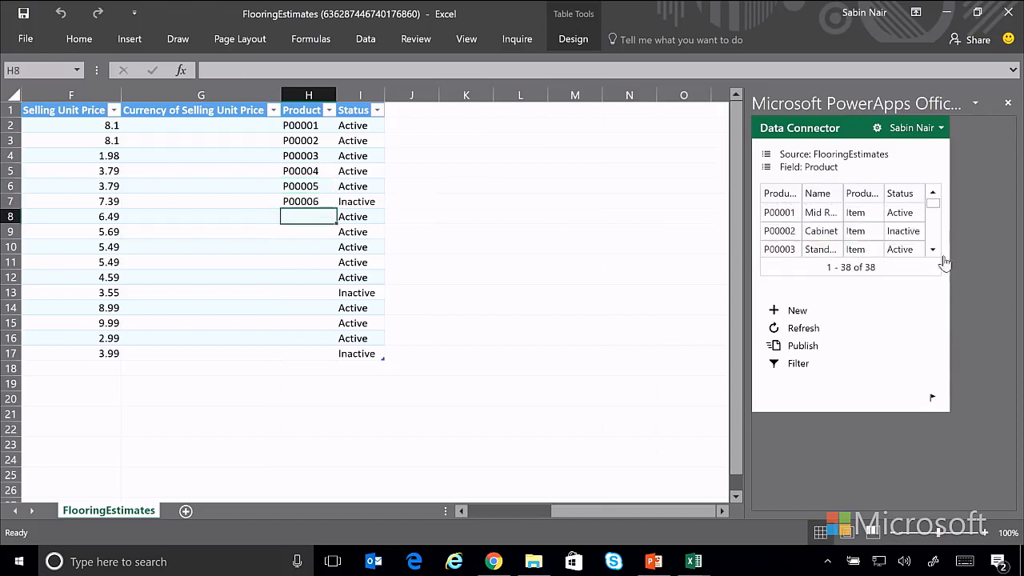
- Assign the lookup products P00007, P00008 and P00009 to the Product cells in rows 8 to 10
click(795, 228)
click(309, 232)
click(933, 249)
click(791, 224)
click(309, 247)
click(933, 250)
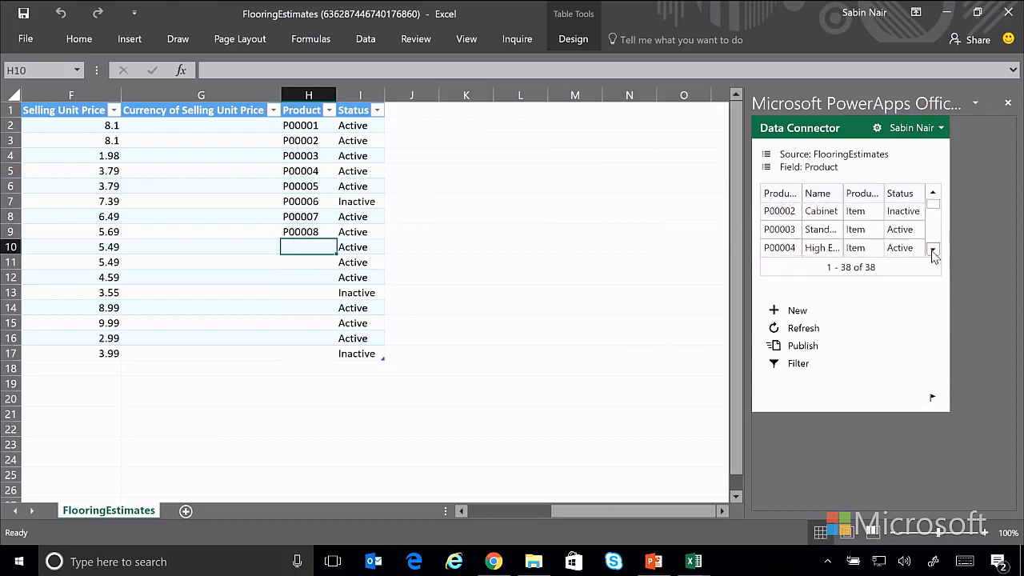
click(792, 224)
- Fill the Product cells in rows 11 to 13 with the lookup values P00010, P00011 and P00012
click(309, 262)
click(933, 250)
click(791, 224)
click(308, 277)
click(933, 250)
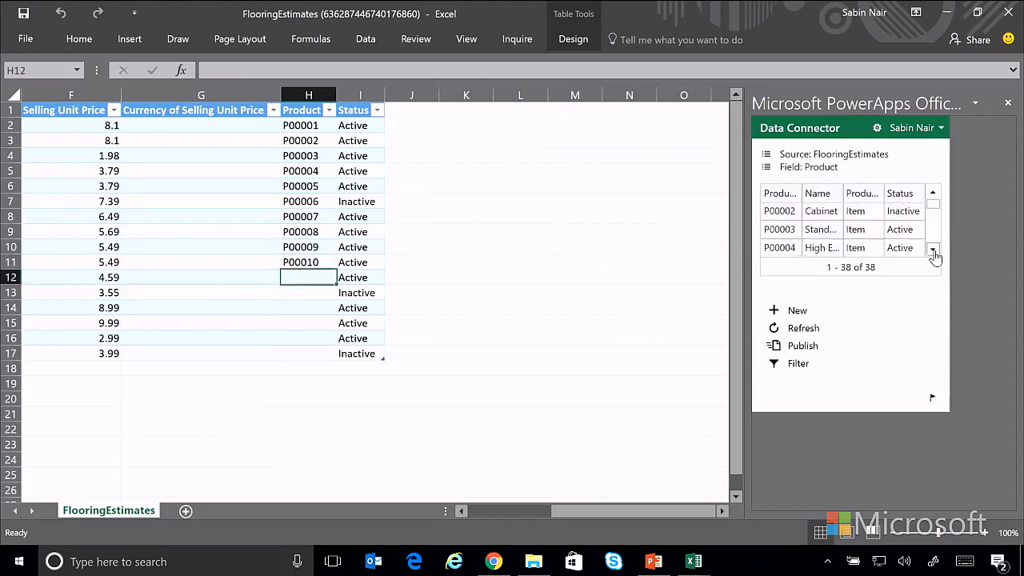
click(792, 241)
click(309, 293)
click(933, 250)
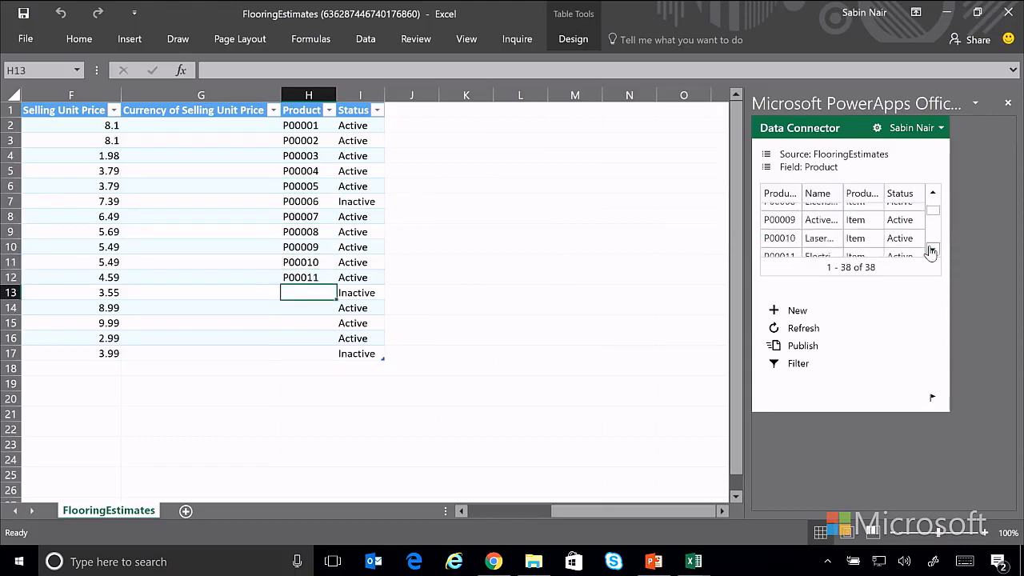
click(784, 254)
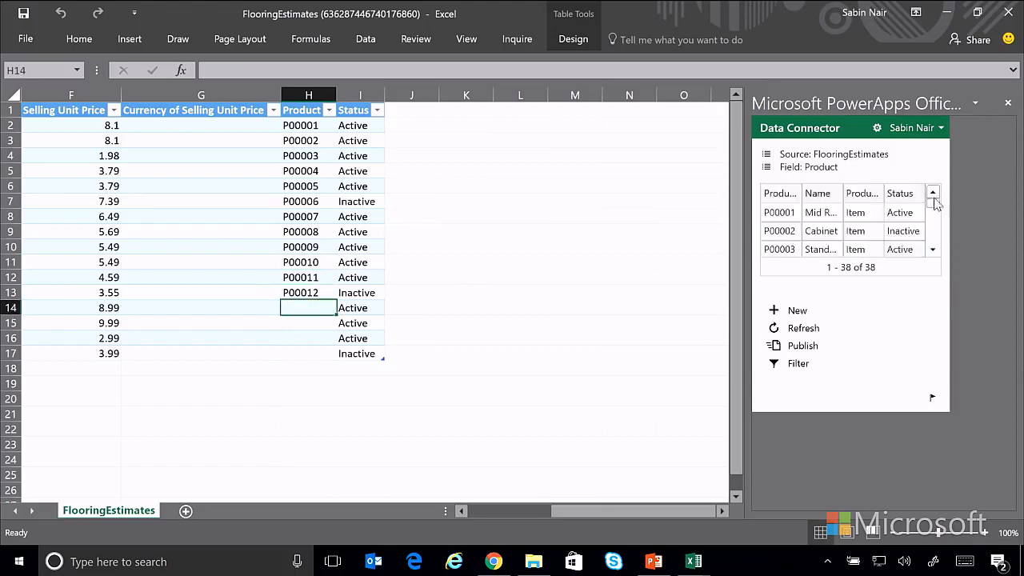
- Set the Product cells in rows 14 and 15 to the lookup values P00013 and P00014
click(798, 223)
click(309, 324)
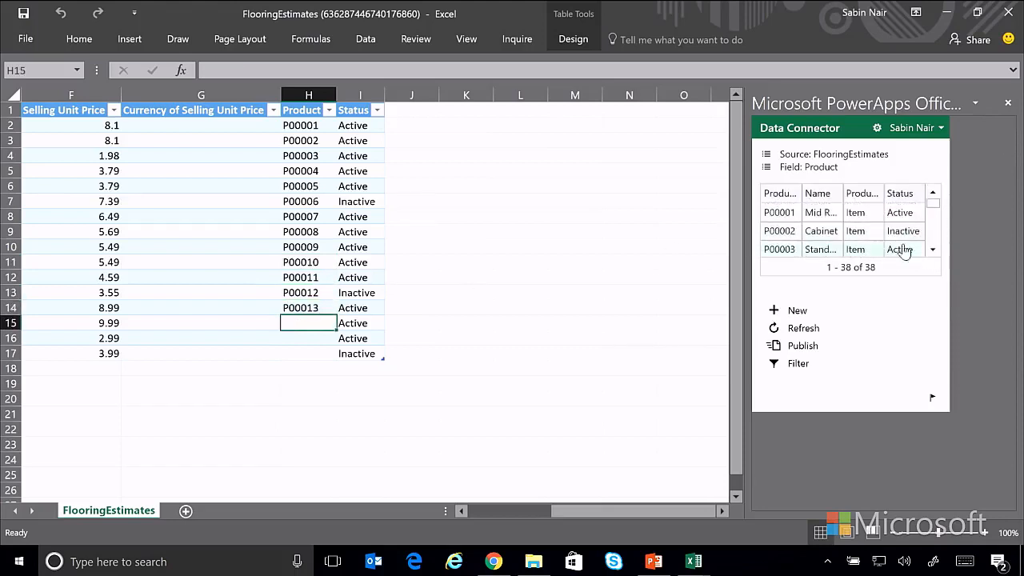
click(933, 250)
click(792, 227)
- Complete the Product column by assigning P00014 to row 16 and P00015 to row 17
click(309, 339)
click(937, 250)
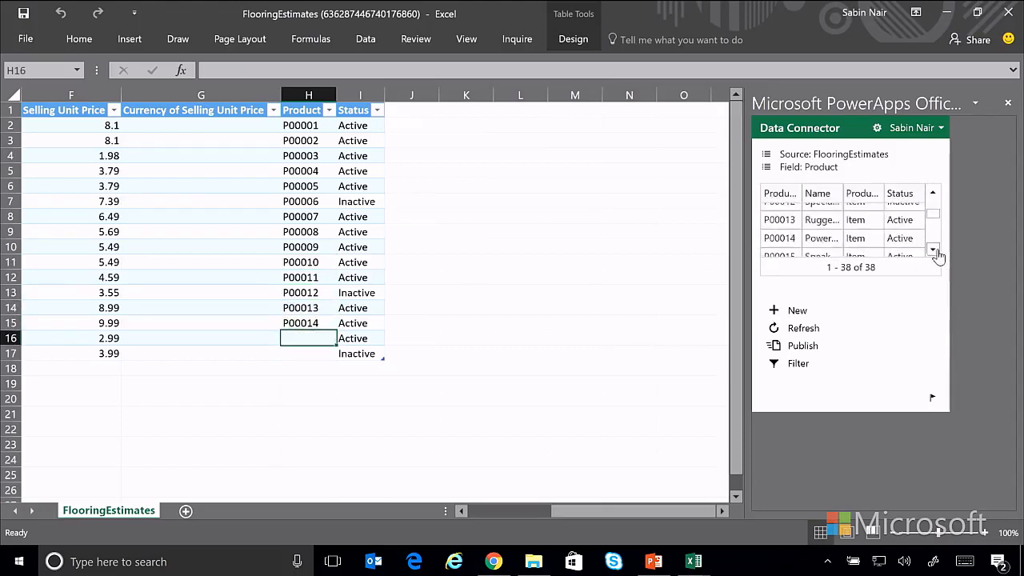
click(790, 235)
click(317, 353)
click(932, 251)
click(792, 225)
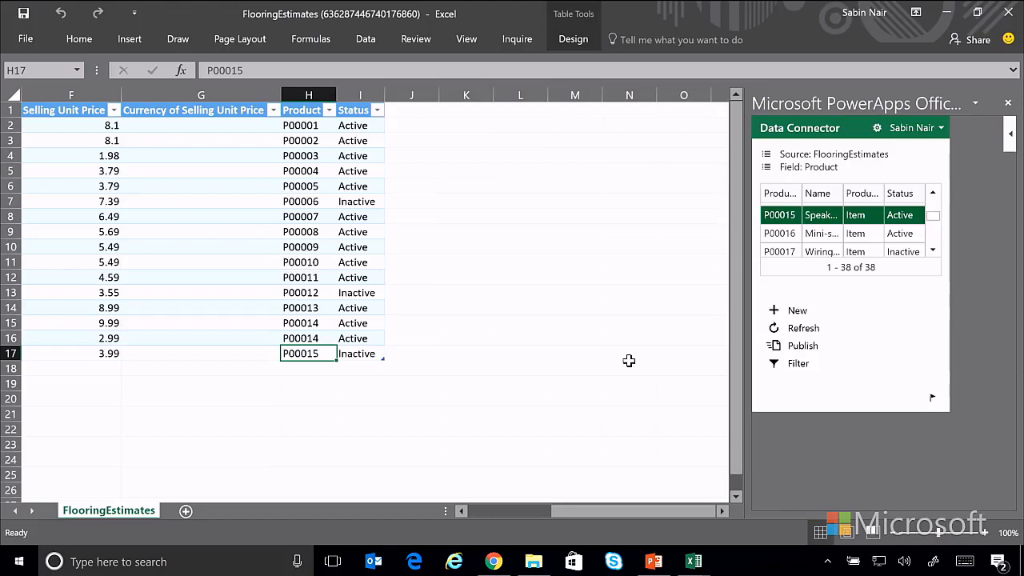
- Publish the edited Product values to the FlooringEstimates entity, and close the workbook with its changes saved
click(804, 349)
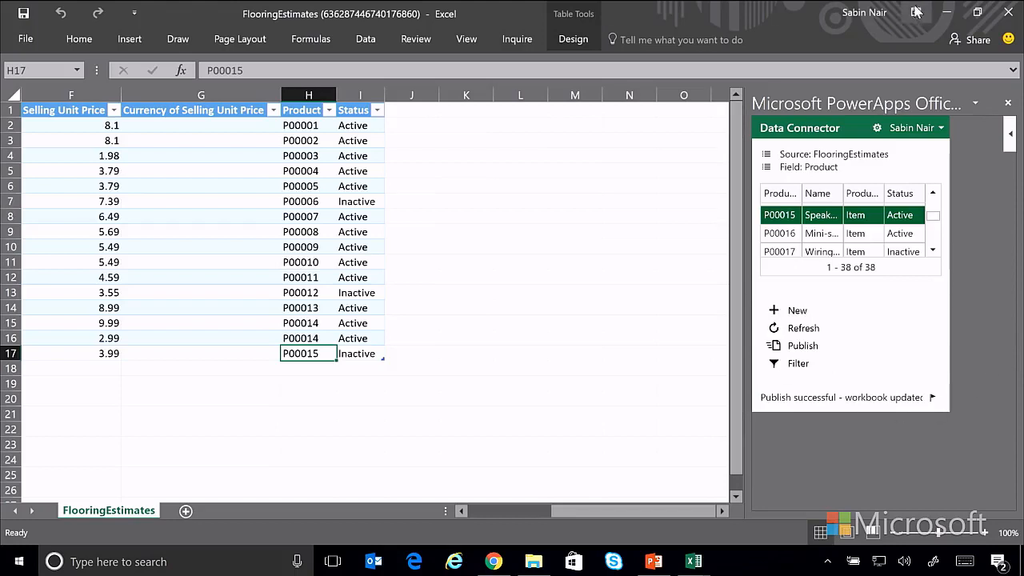
click(1008, 12)
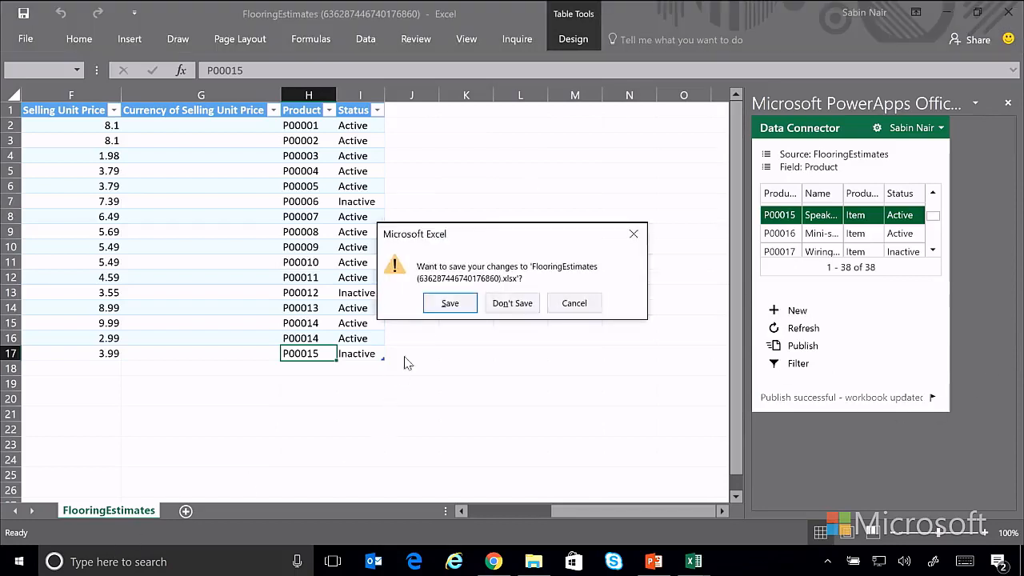
click(447, 303)
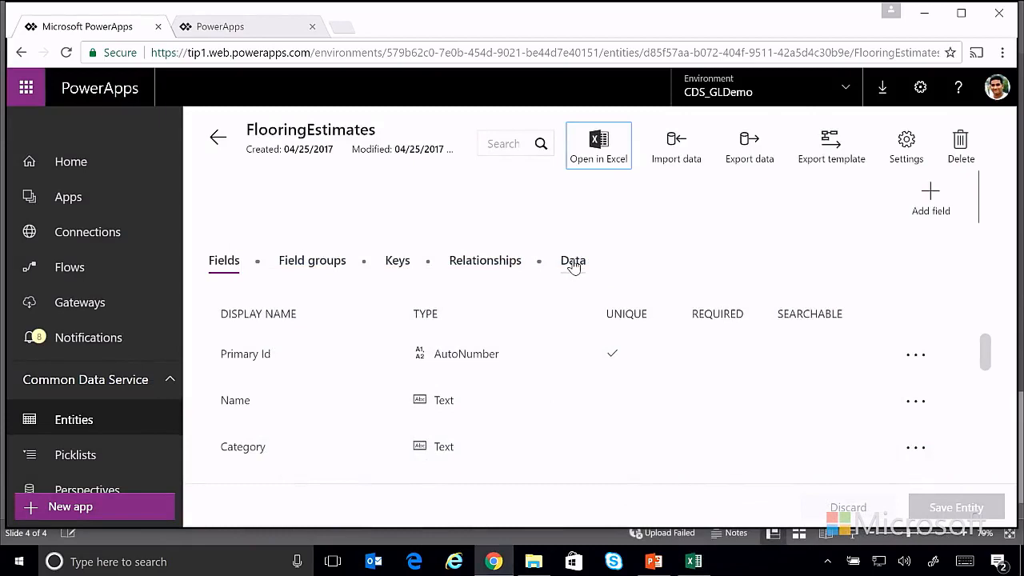
- Show the FlooringEstimates entity's data in PowerApps and check the Product column across its records
click(573, 262)
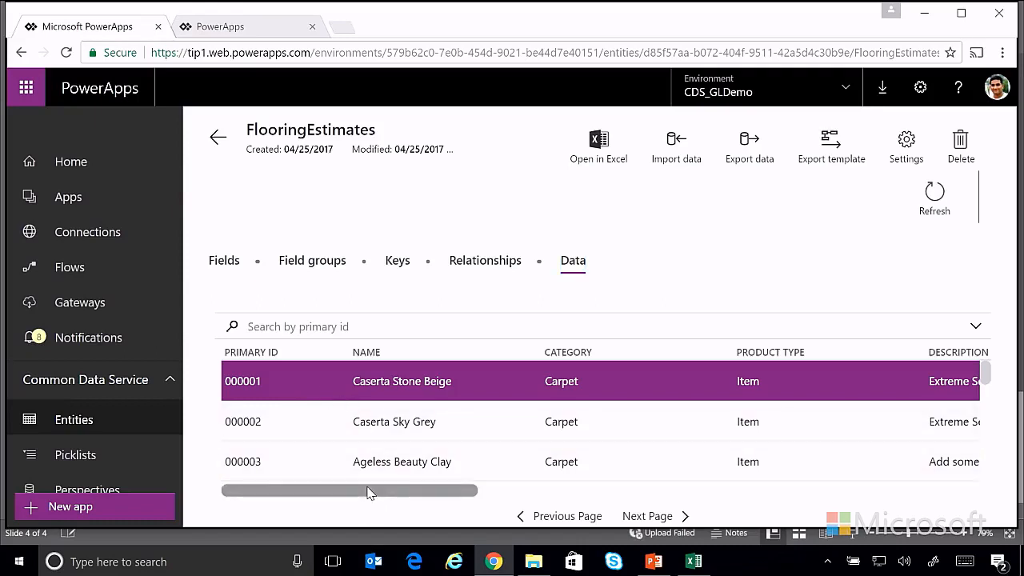
drag(367, 491, 877, 512)
scroll(733, 411, down, 2)
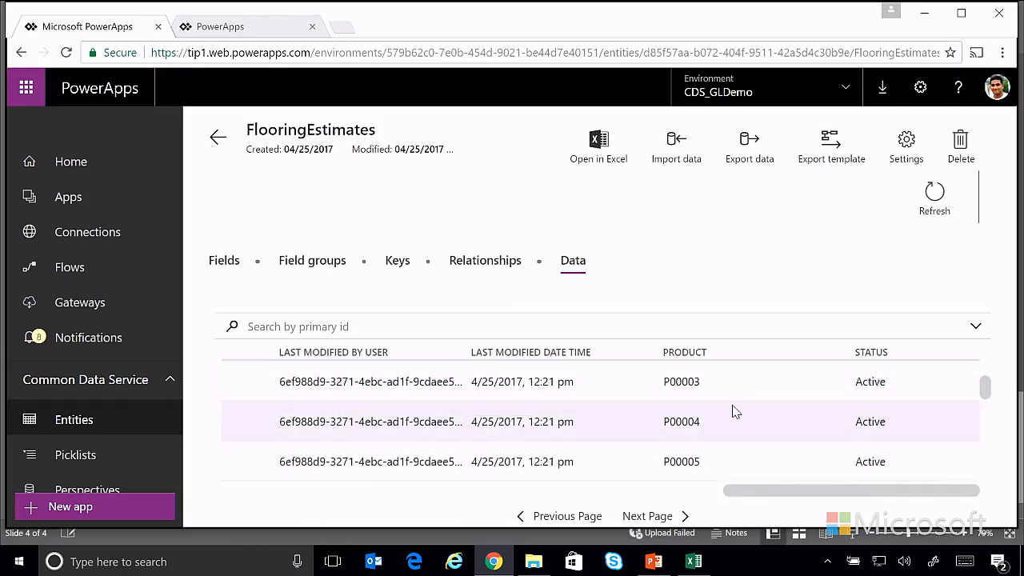
scroll(733, 404, up, 2)
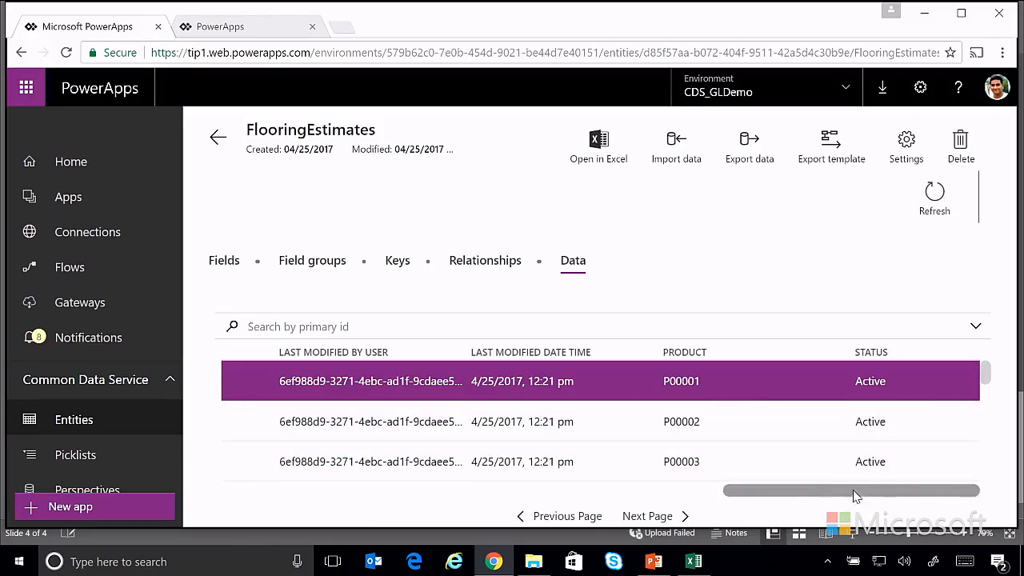
drag(988, 375, 988, 405)
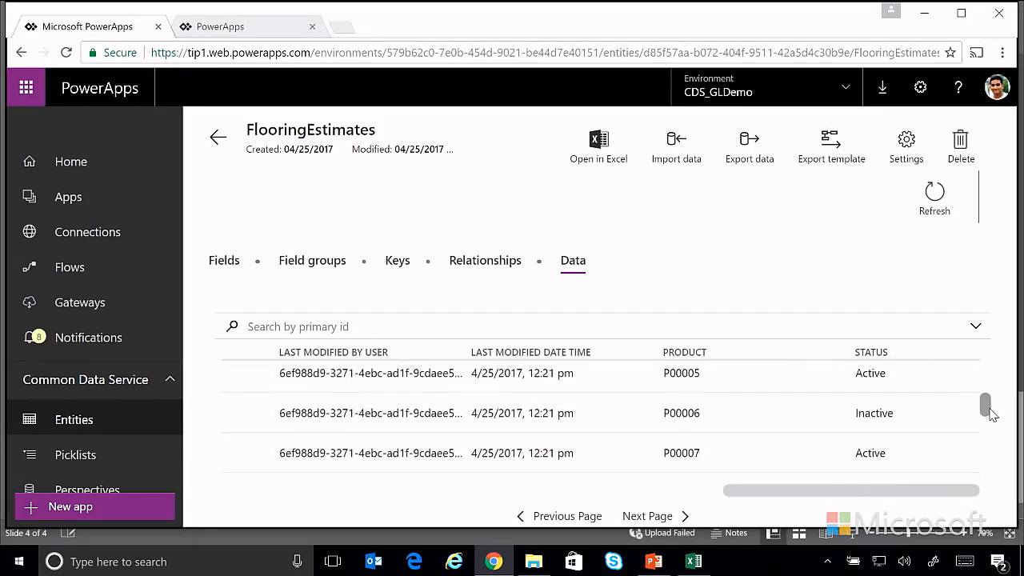